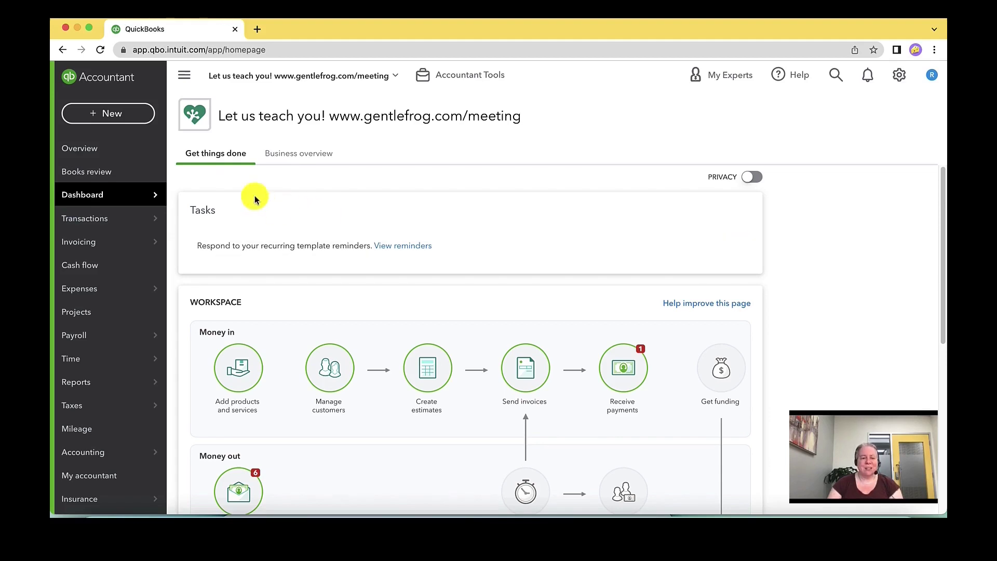
Start a new invoice for Catering Customer.
click(114, 114)
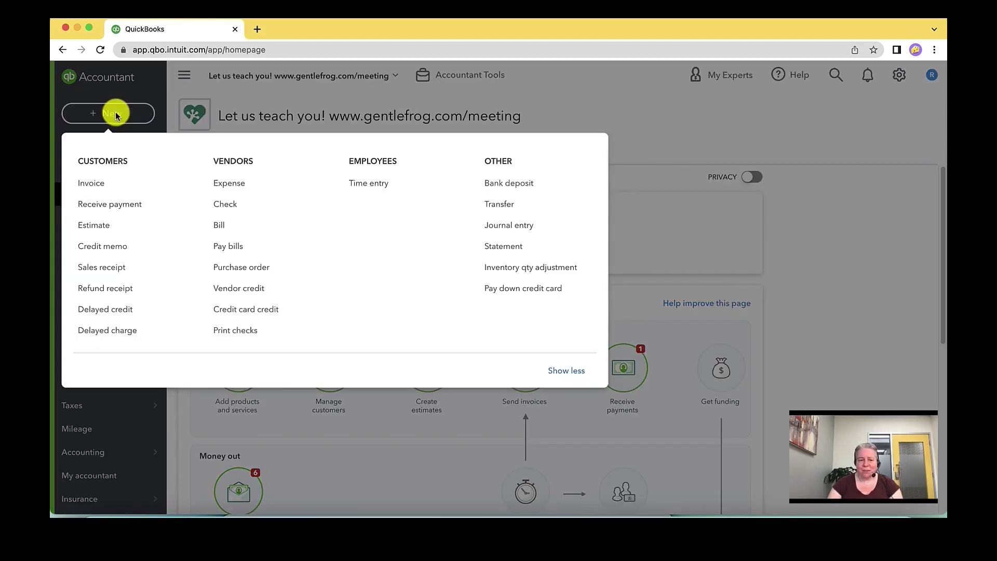
click(100, 190)
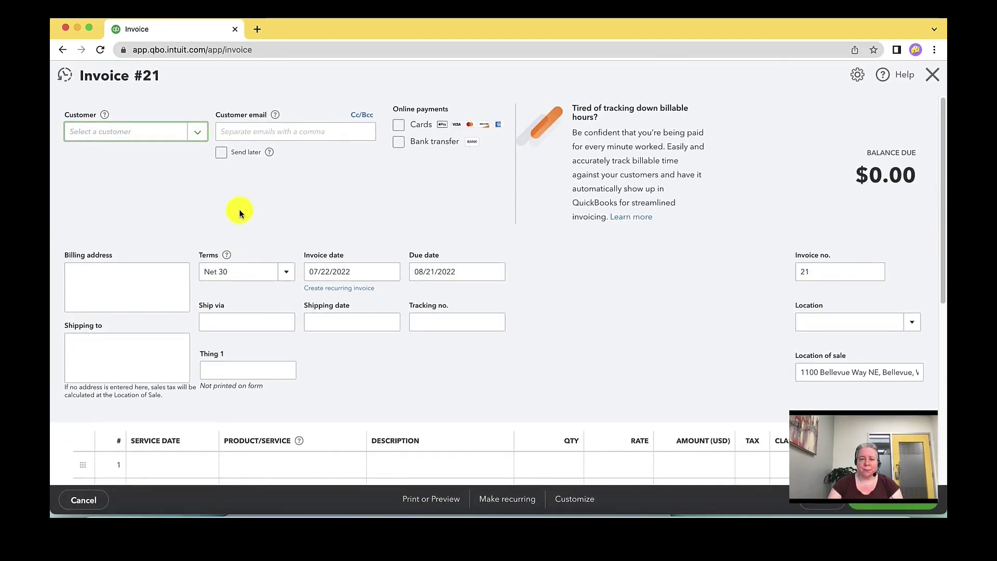
click(163, 133)
text(cater)
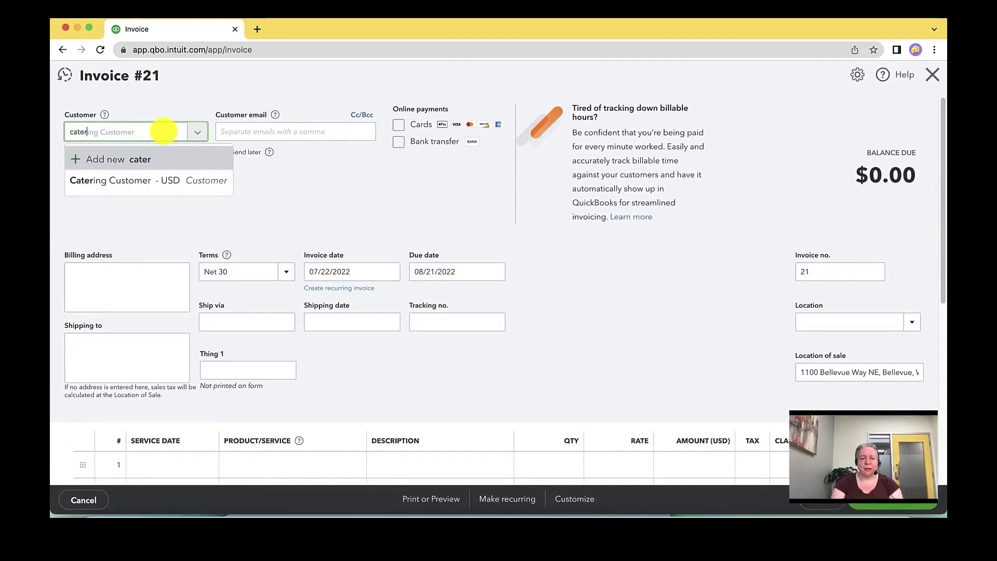
click(174, 180)
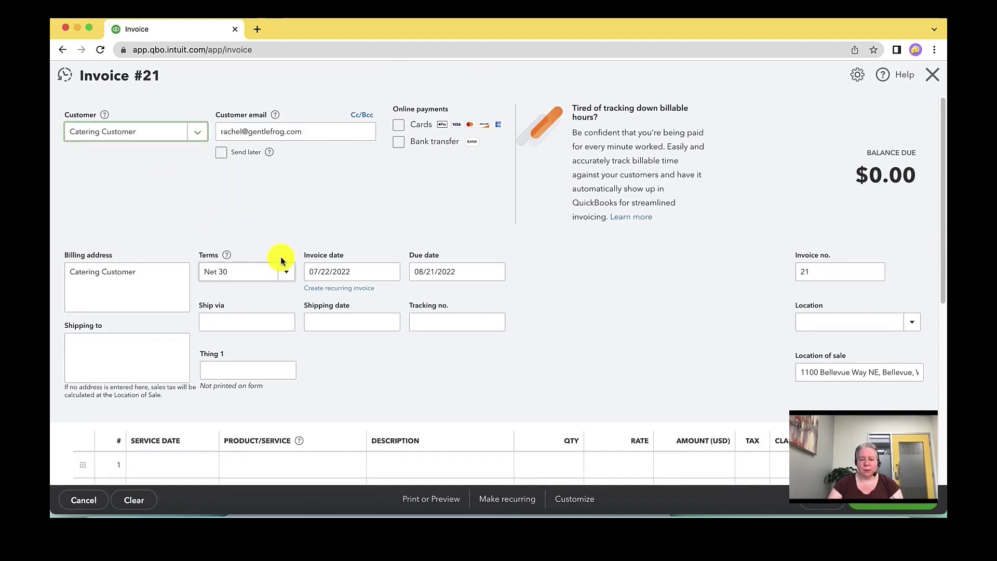
Add a Catering line described 'Fantastic Lunch' at rate 100, then save and close invoice 21.
scroll(323, 308, down, 3)
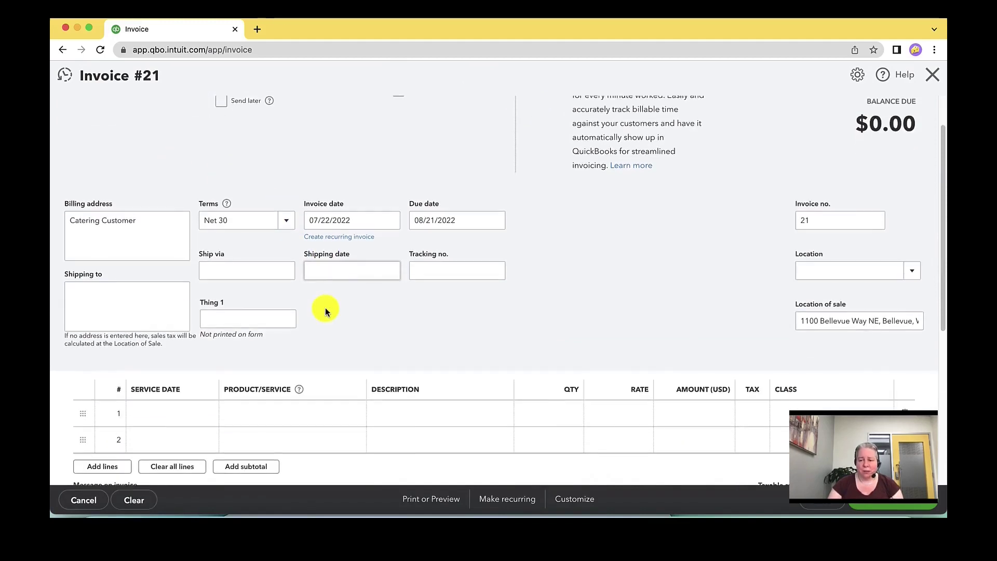
click(276, 350)
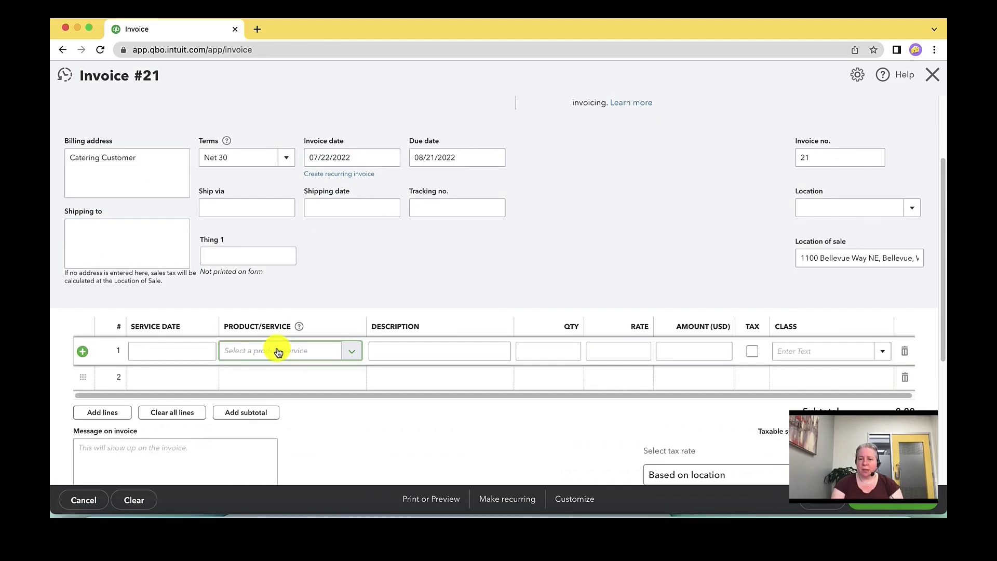
text(cater)
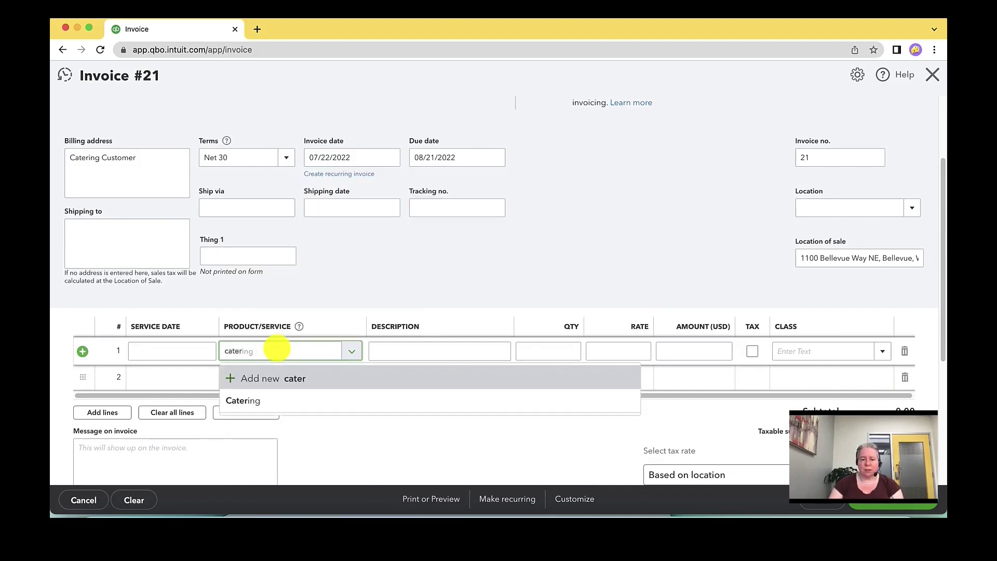
key(Tab)
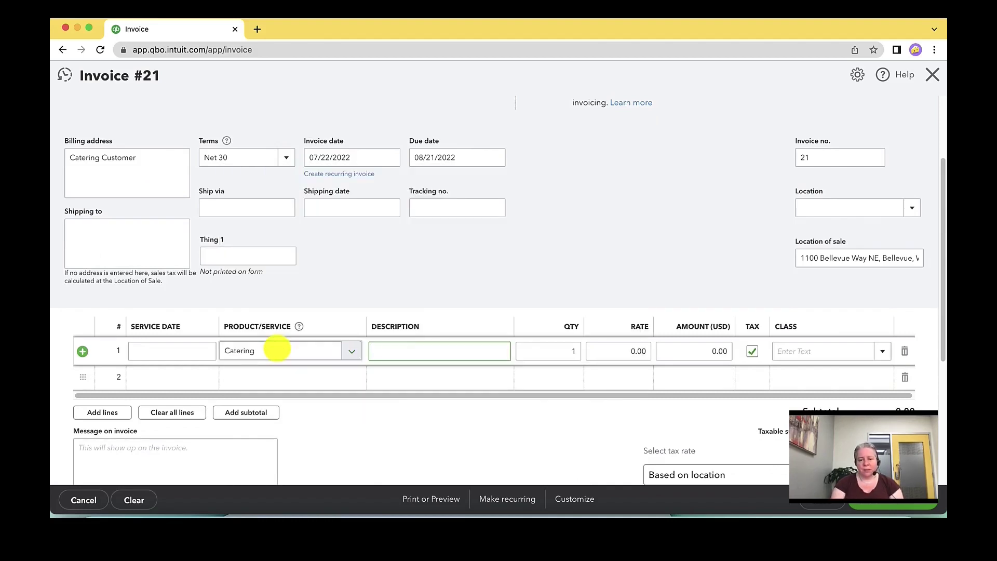
text(Fantastic Lunch)
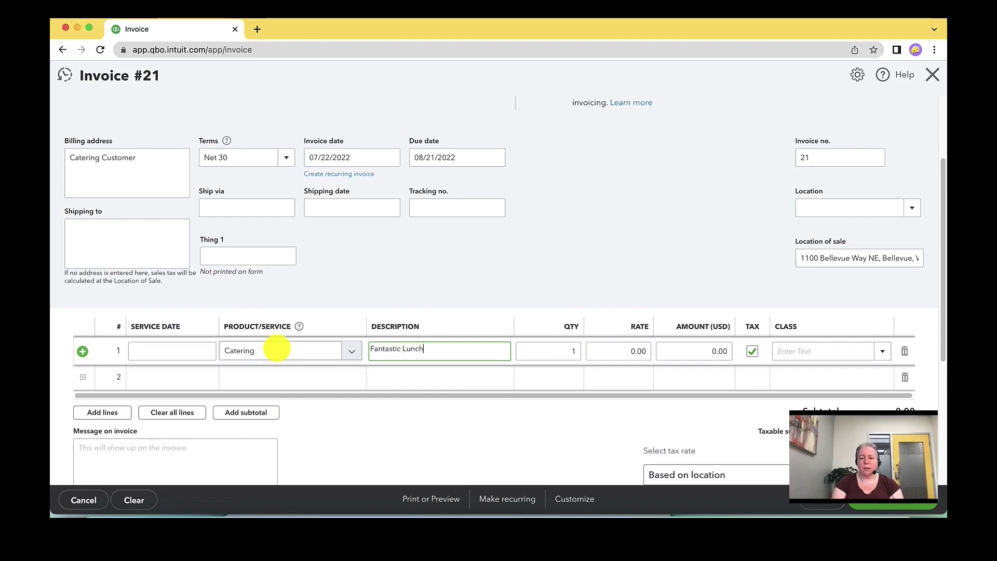
key(Tab)
key(Tab)
text(100)
key(Tab)
key(Tab)
key(space)
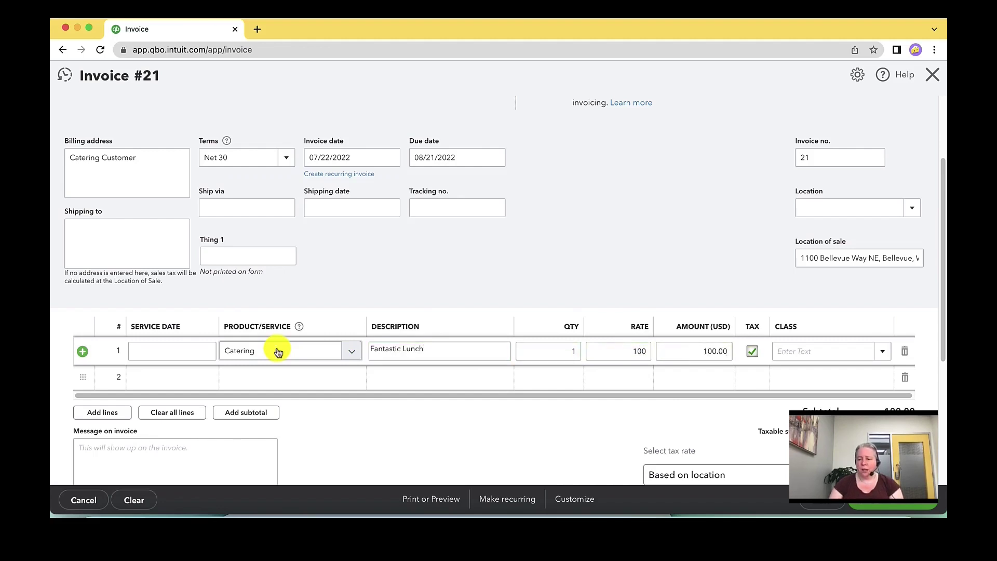
key(Tab)
click(872, 504)
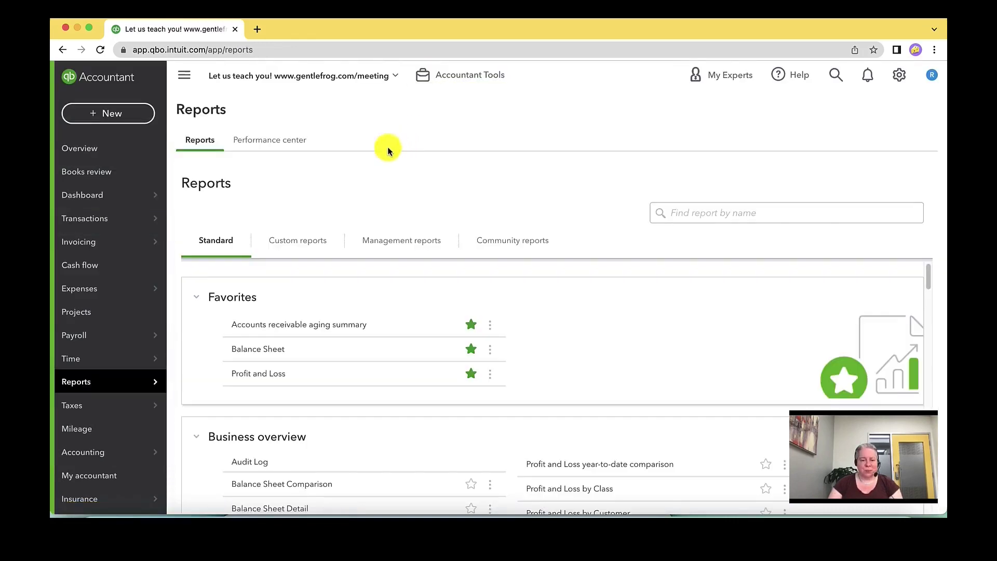
Run the Profit and Loss report from 07/22/2022 to 07/22/2022 and review Total Groovy Income.
click(87, 385)
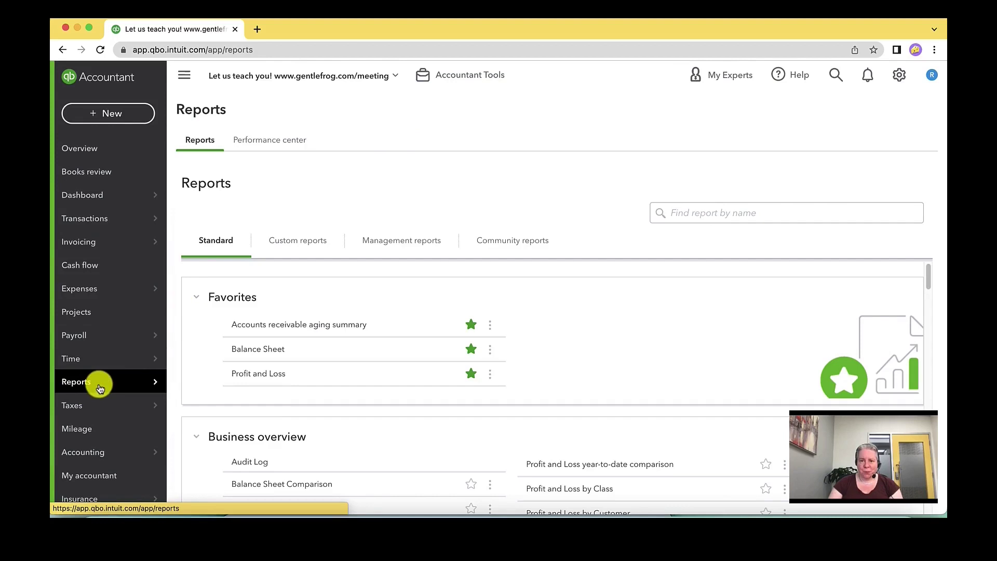
click(256, 375)
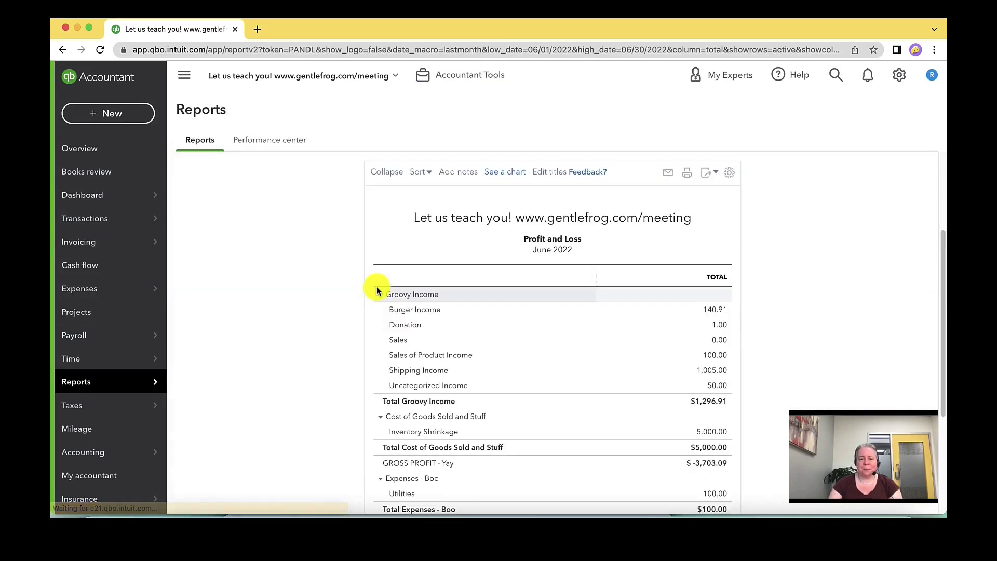
triple_click(356, 227)
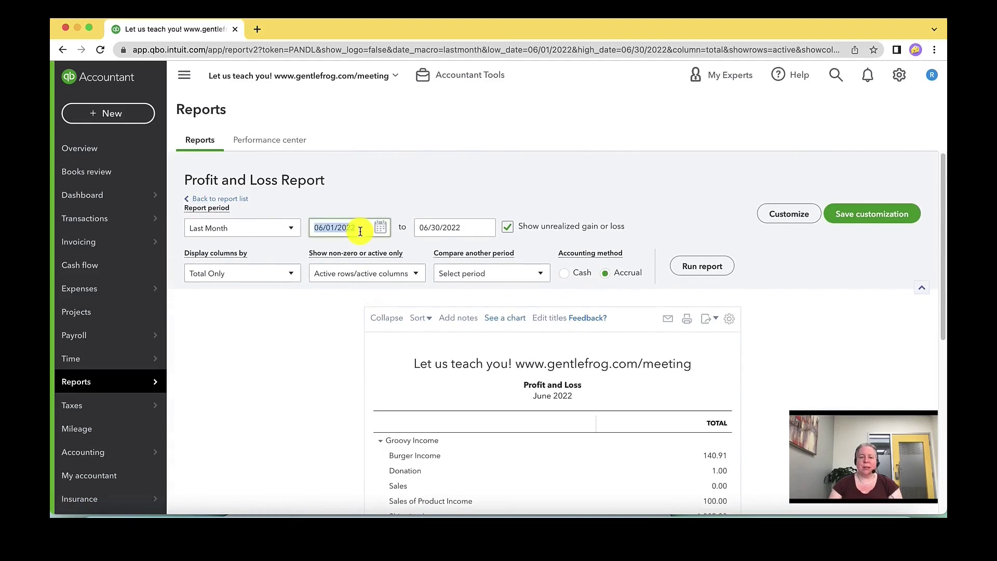
text(072220)
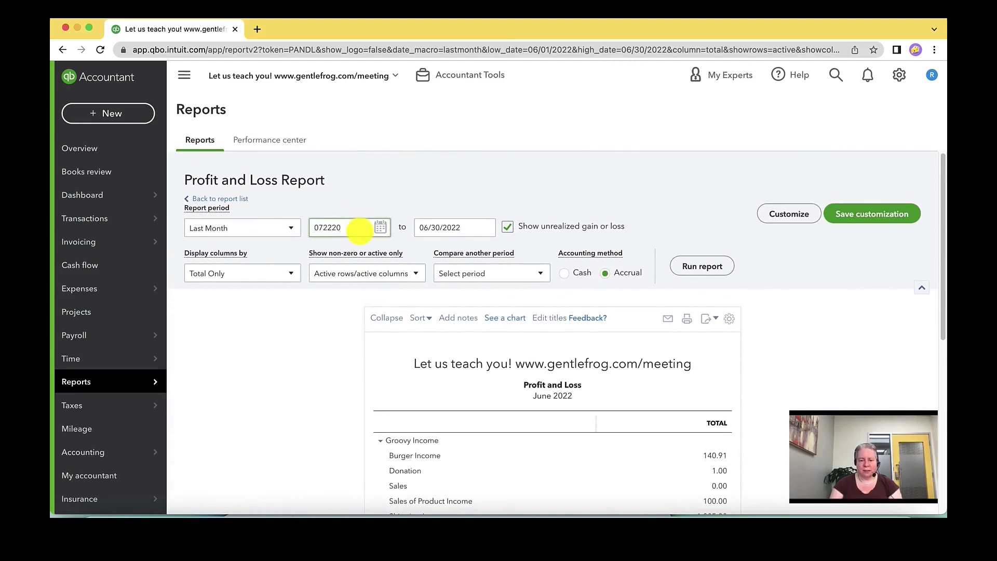
key(Tab)
text(07222022)
key(Tab)
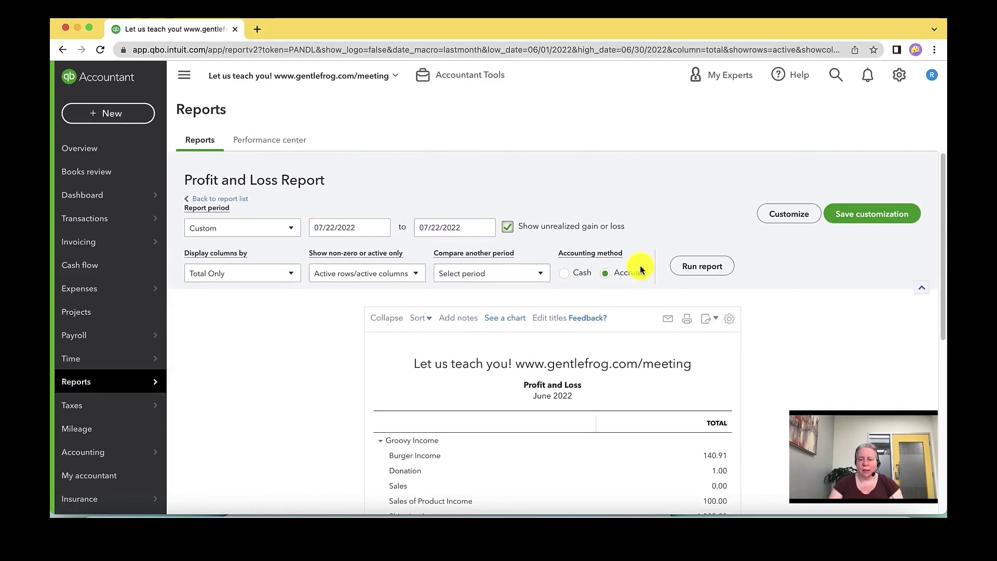
click(703, 266)
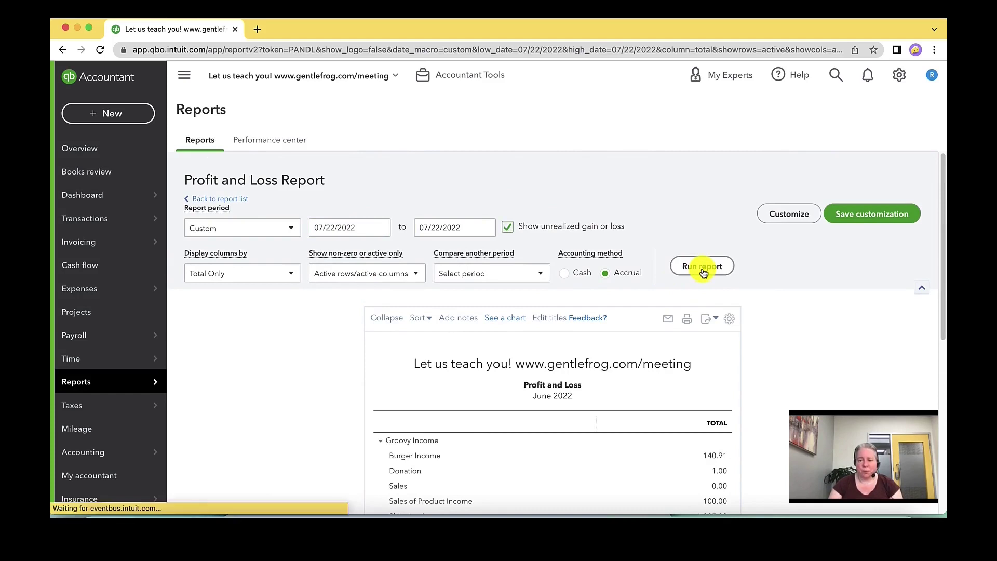
scroll(768, 357, down, 3)
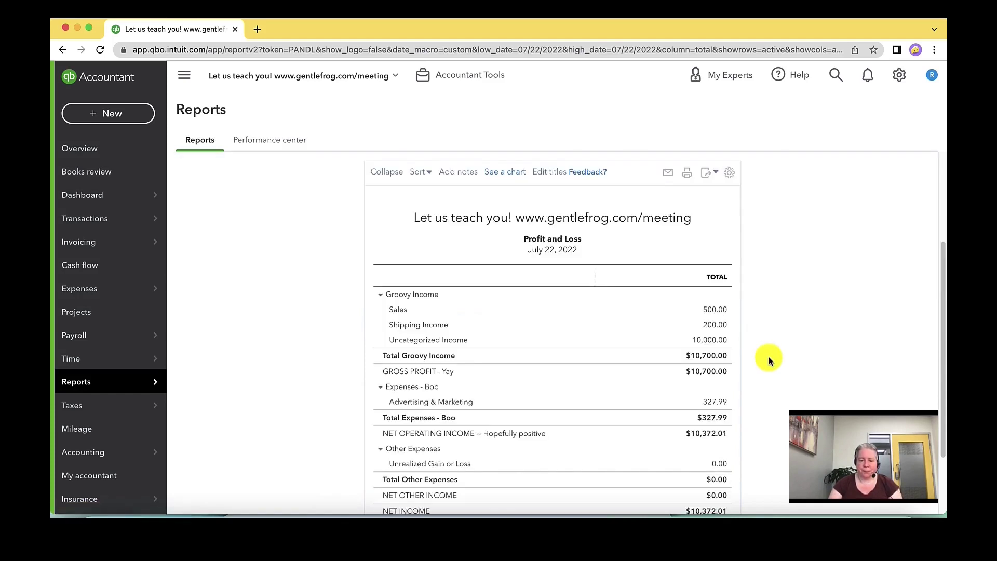
click(718, 358)
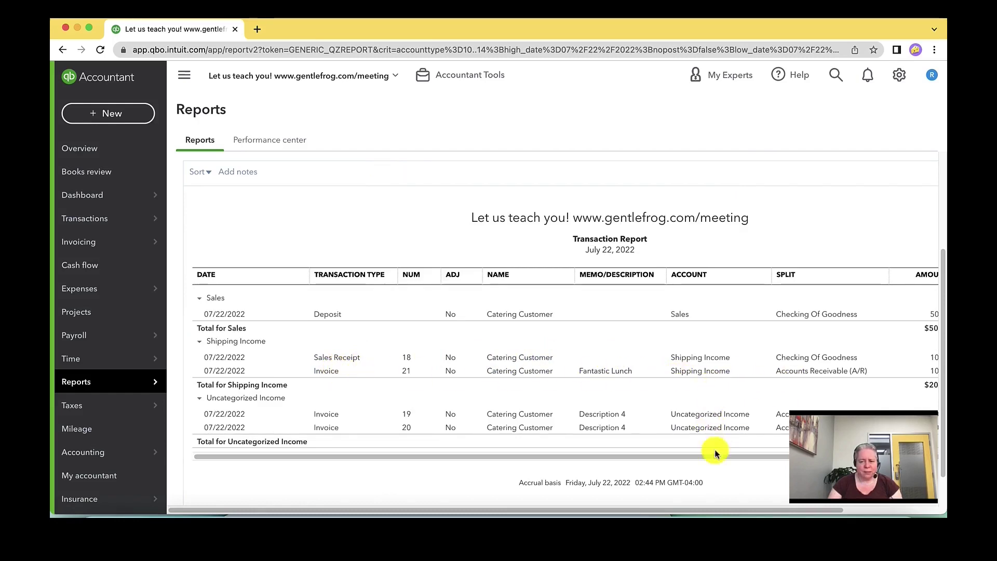
scroll(716, 456, right, 2)
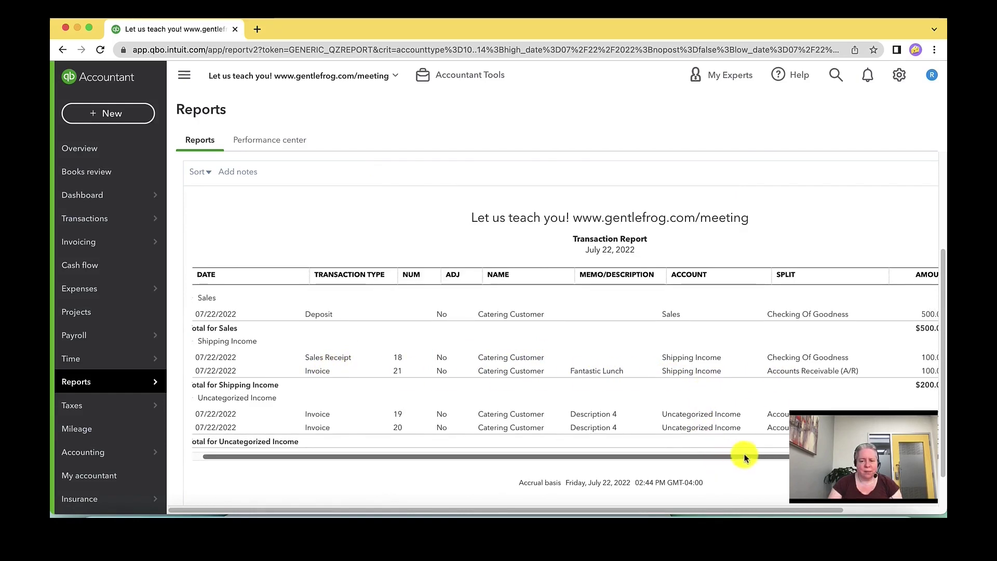
click(695, 371)
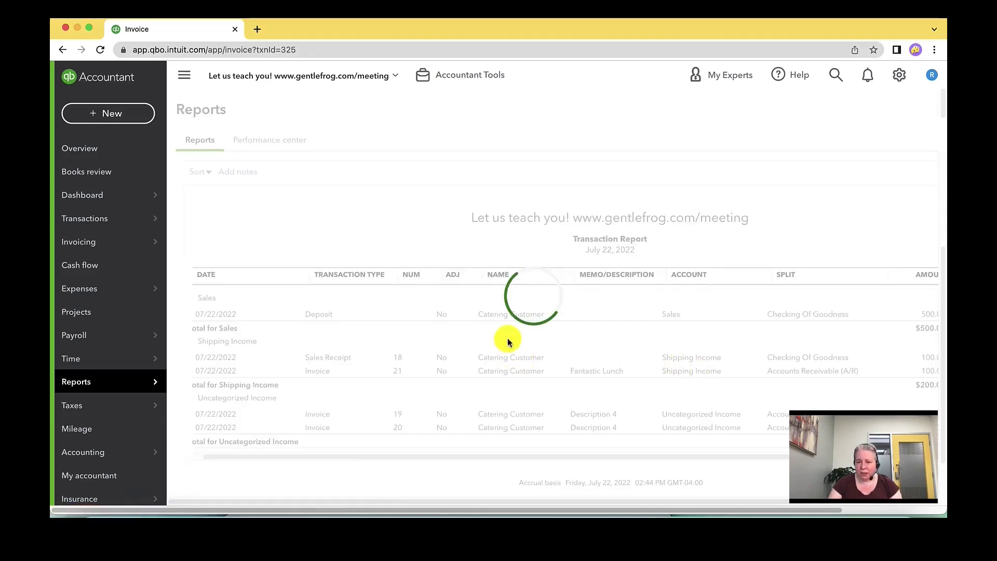
scroll(636, 312, down, 2)
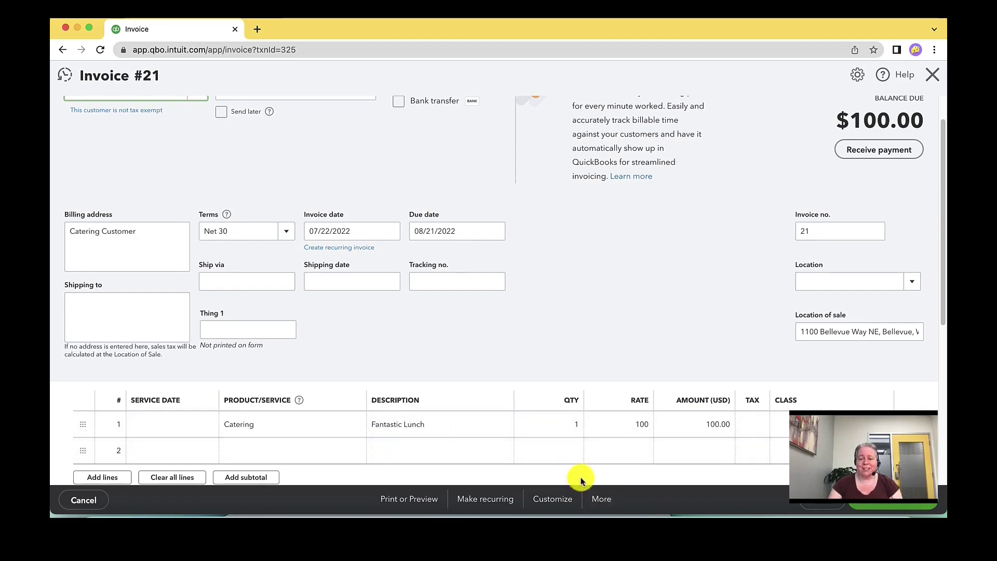
View invoice 21's transaction journal to see which account is credited.
click(604, 500)
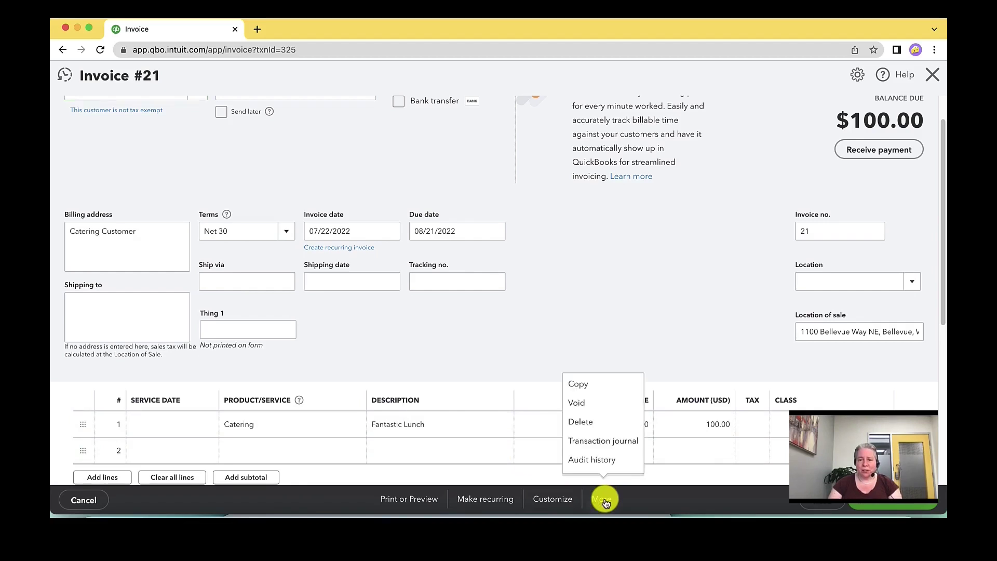
click(600, 444)
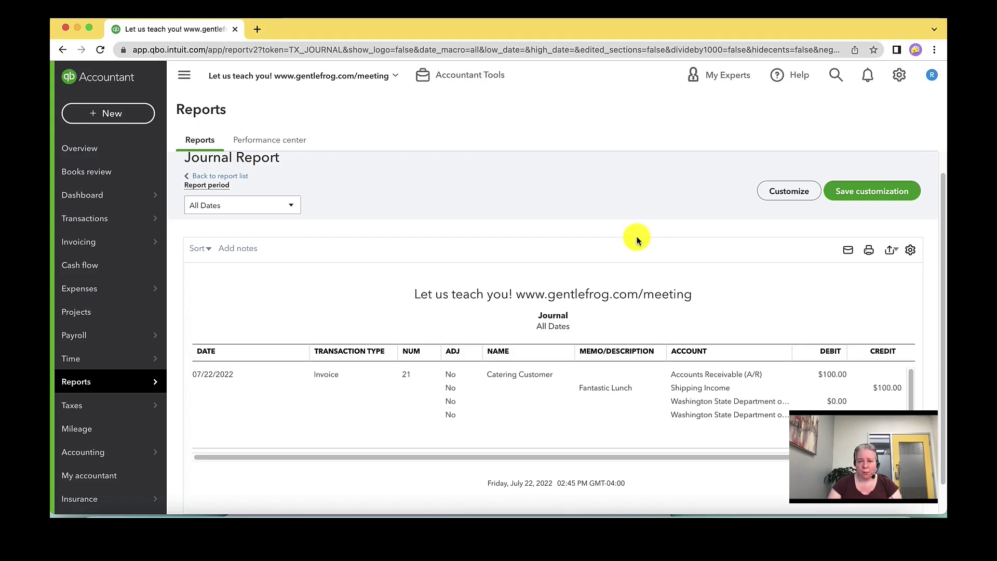
Open the Catering service for editing in Products and services.
click(897, 78)
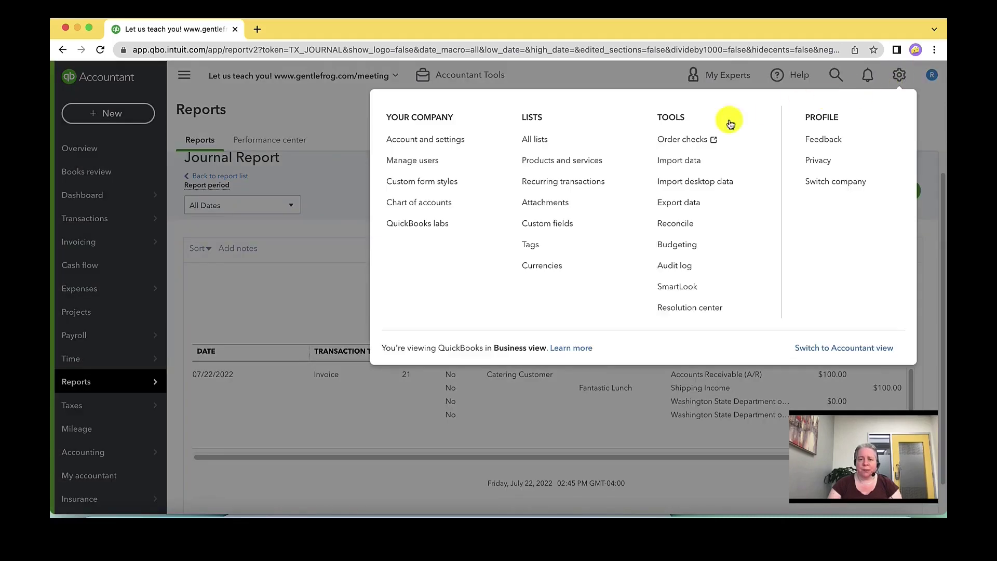
click(547, 162)
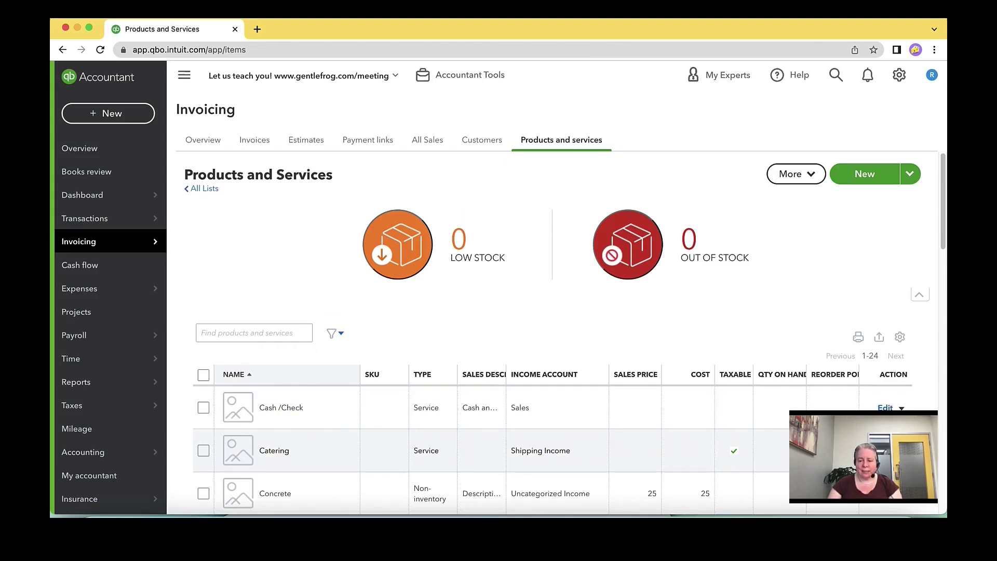
click(805, 447)
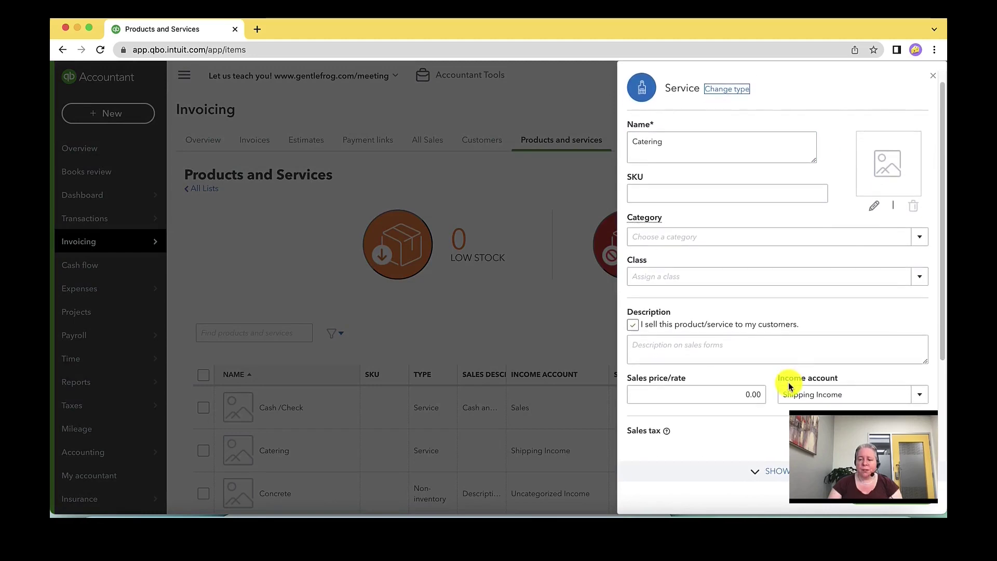
Switch Catering's income account from Shipping Income to Burger Income.
scroll(788, 386, down, 3)
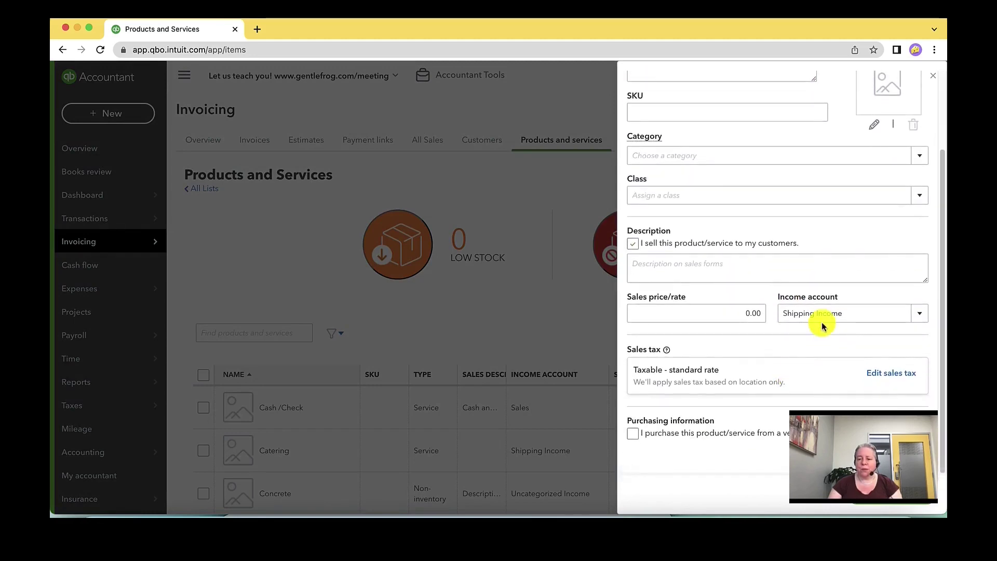
click(864, 311)
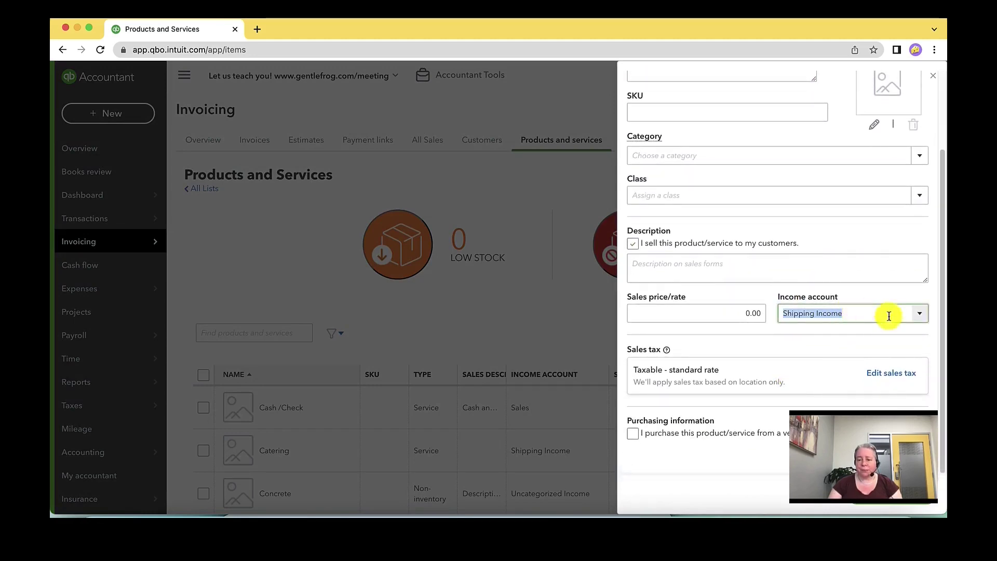
click(921, 319)
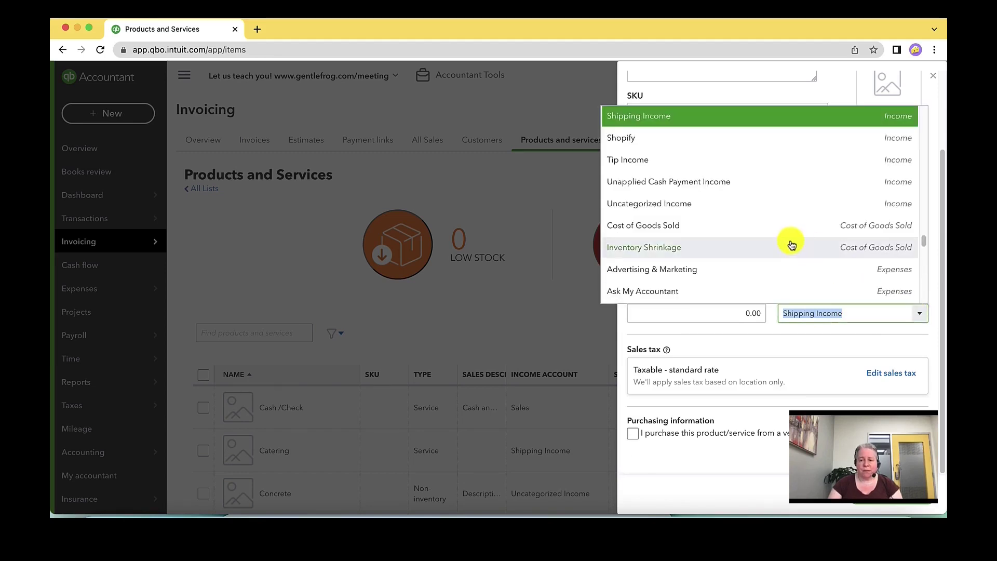
scroll(791, 245, up, 5)
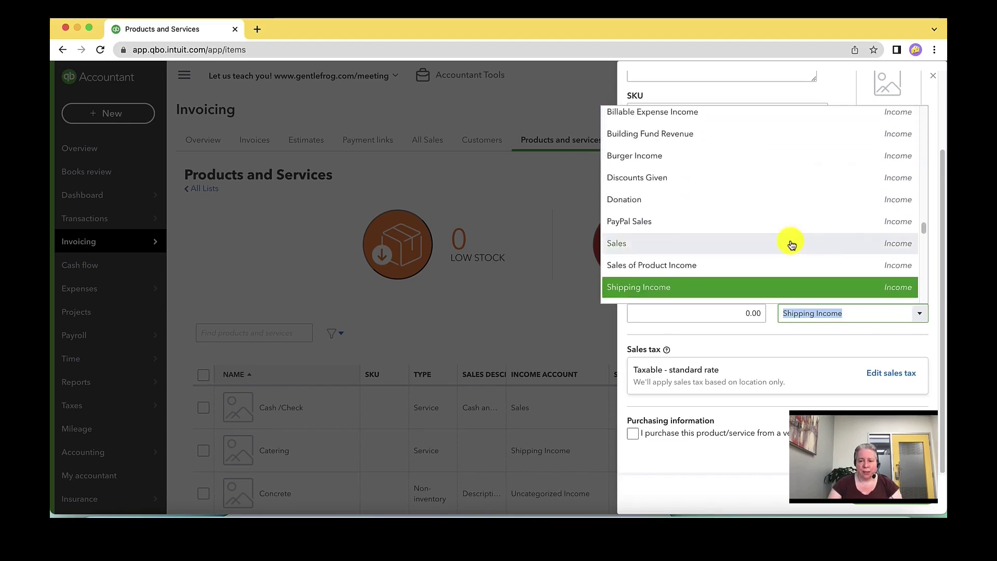
scroll(791, 245, up, 3)
scroll(791, 245, down, 3)
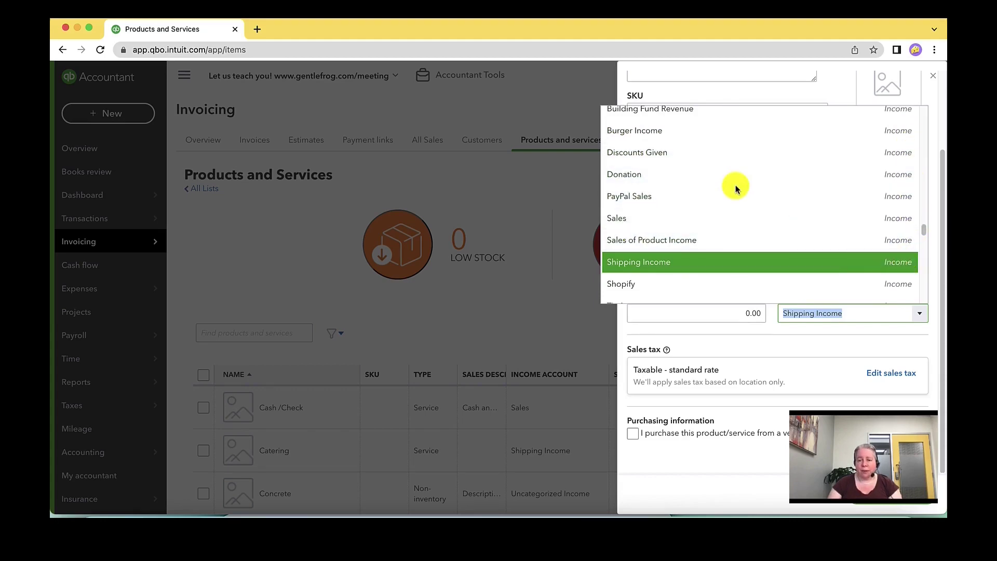
click(619, 138)
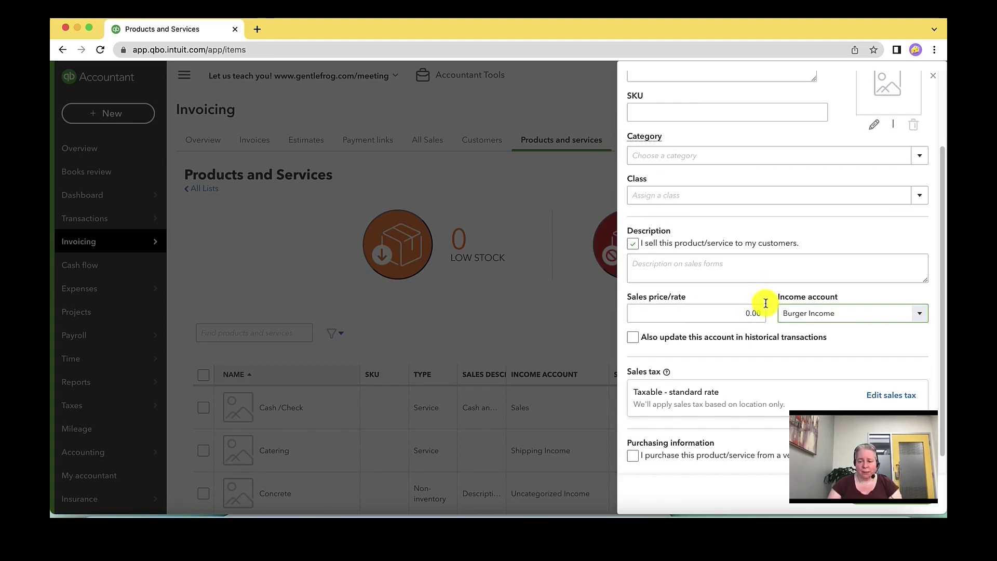
Apply Burger Income to historical transactions too, save Catering, and accept the date warning.
drag(763, 302, 639, 340)
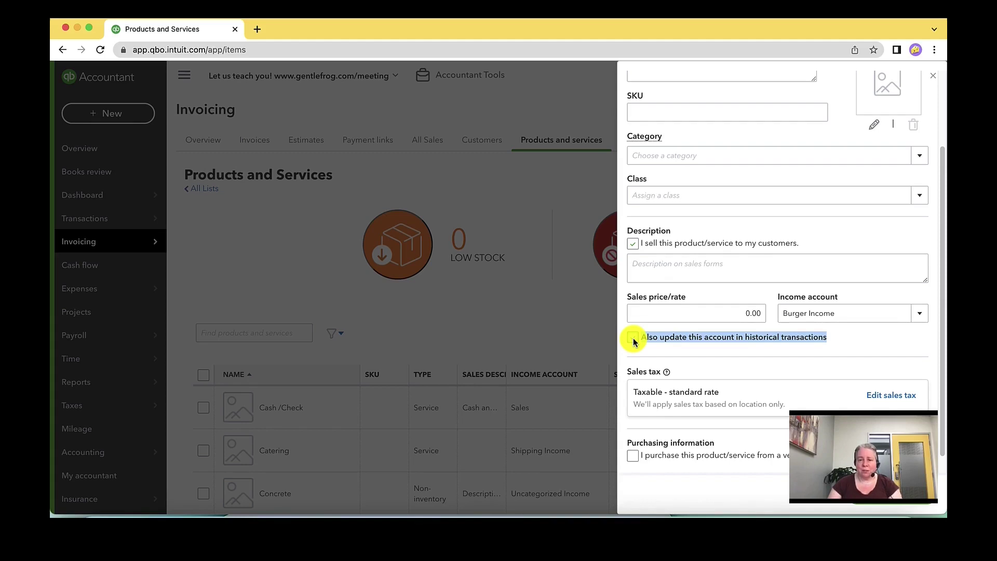
click(633, 338)
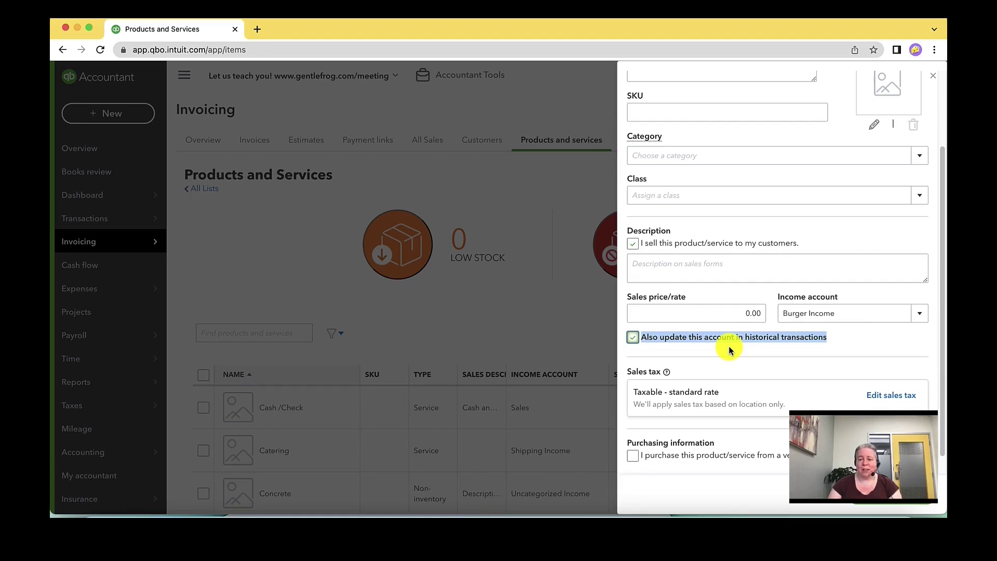
click(729, 348)
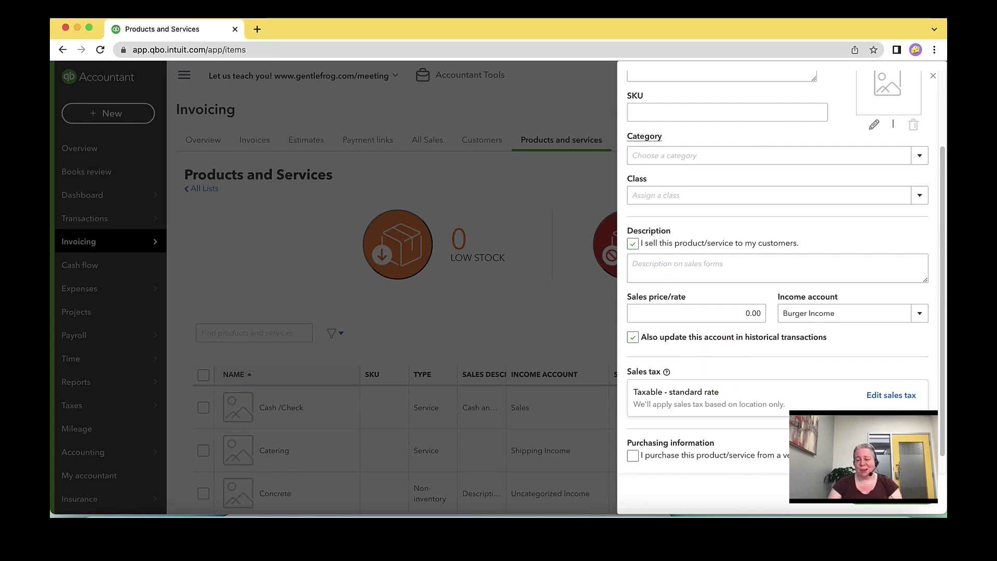
click(881, 504)
click(602, 324)
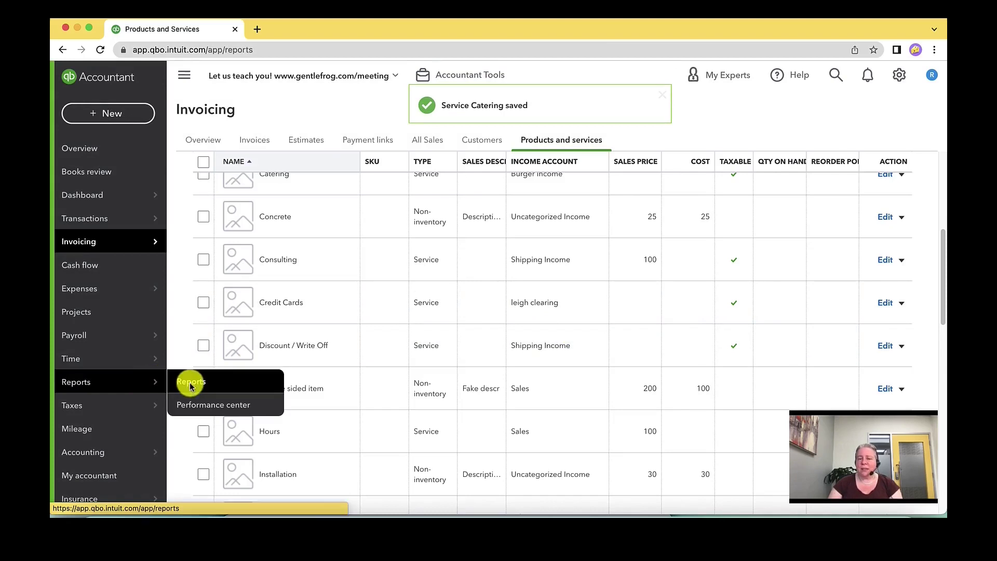
Rerun the Profit and Loss report for 07/22/2022 and check Burger Income shows 200.00.
click(191, 382)
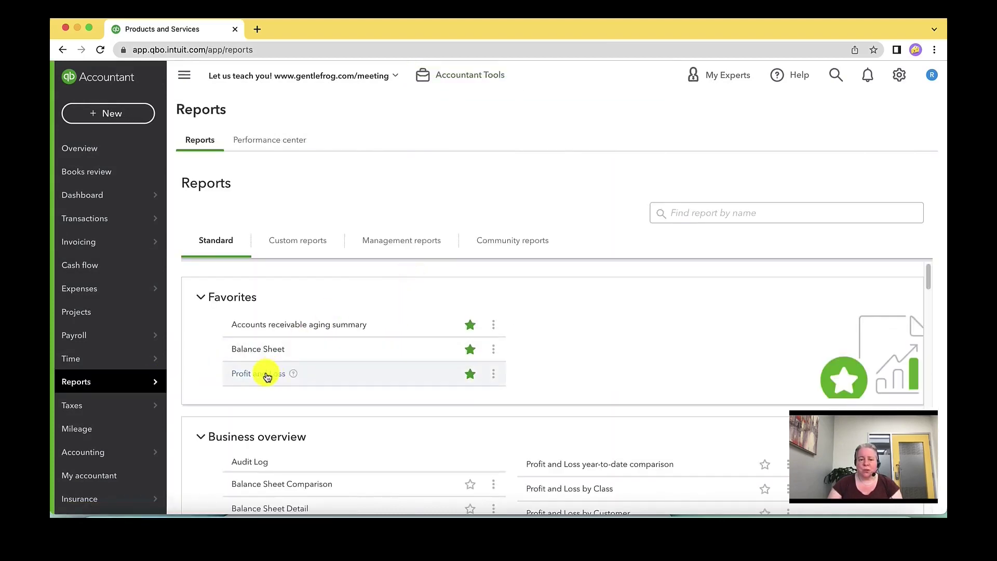
click(266, 374)
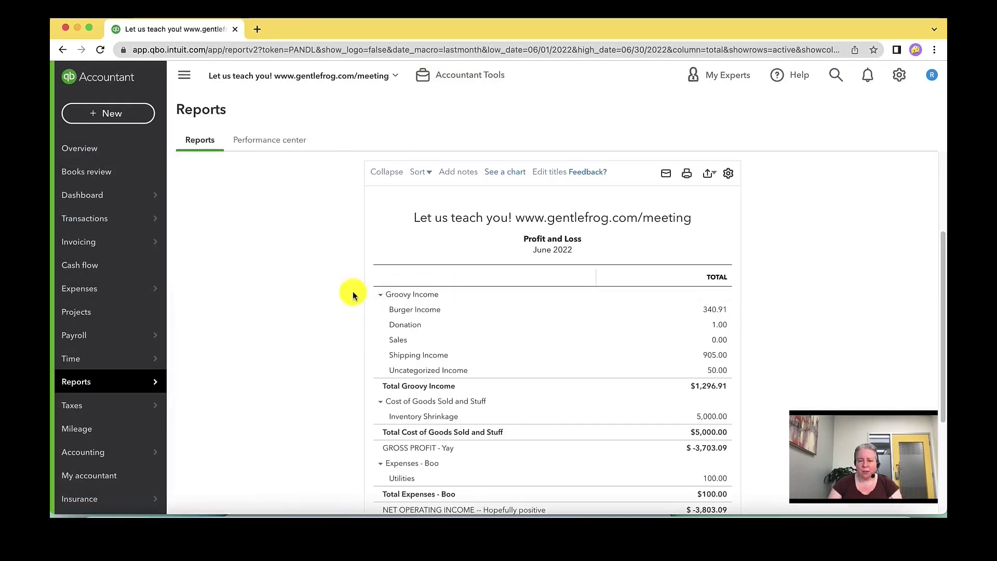
scroll(348, 289, up, 1)
scroll(346, 288, up, 3)
click(345, 229)
text(07/22)
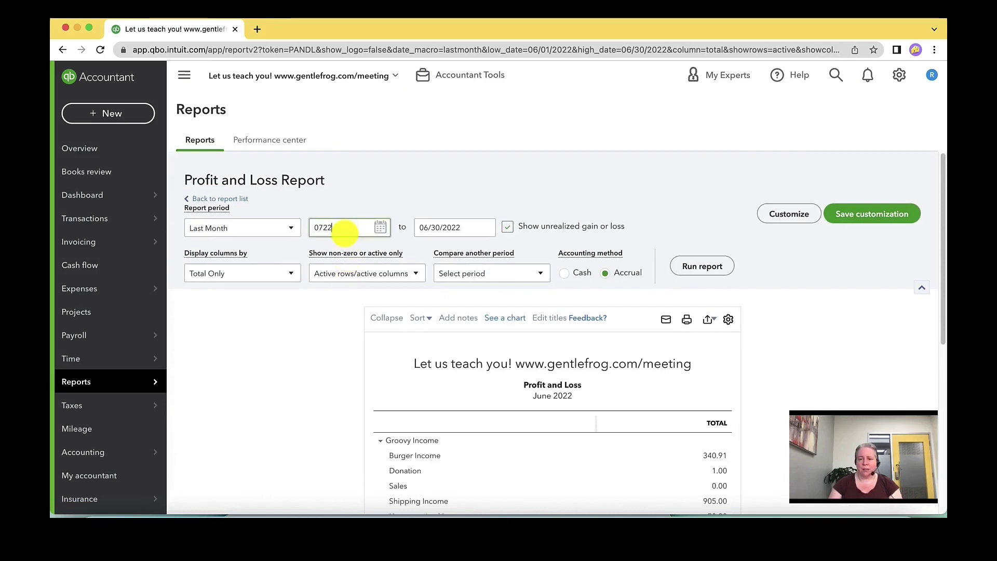
text(07/22)
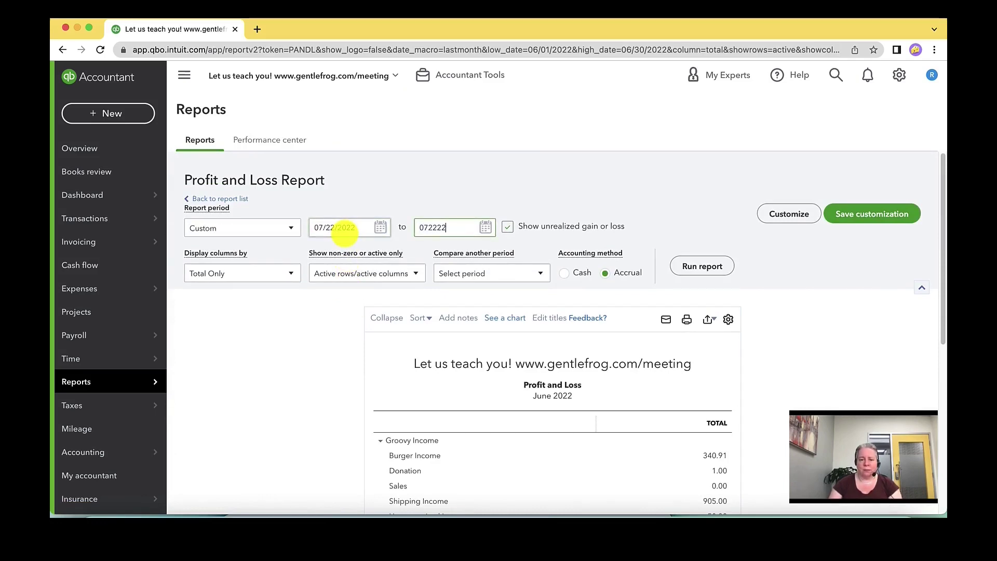
key(Tab)
click(702, 267)
scroll(559, 340, down, 3)
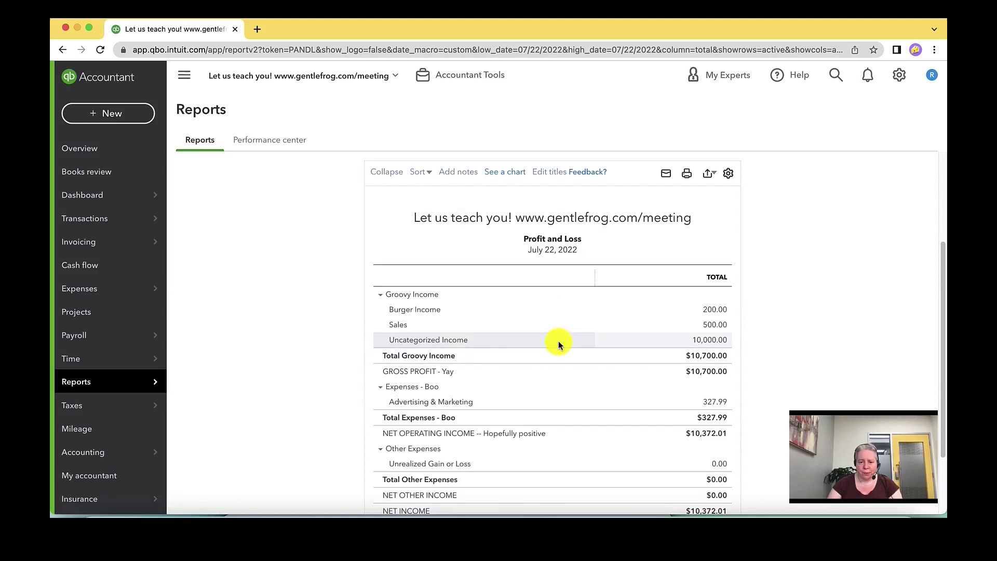